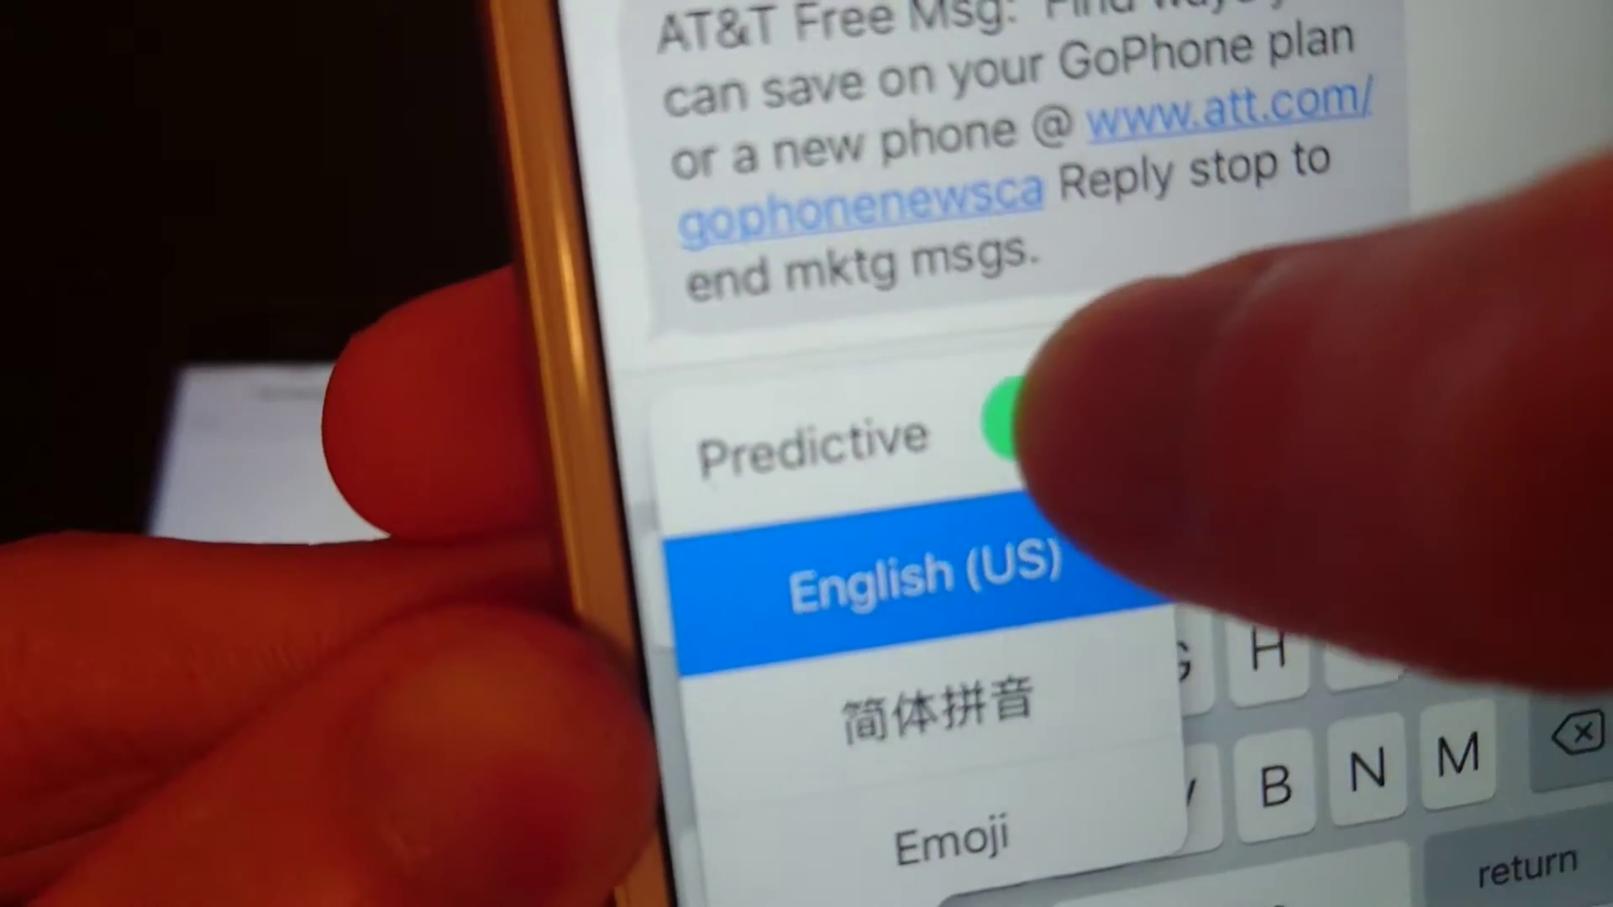
Enable Predictive from the globe key menu, then return to the home screen
left_click(883, 602)
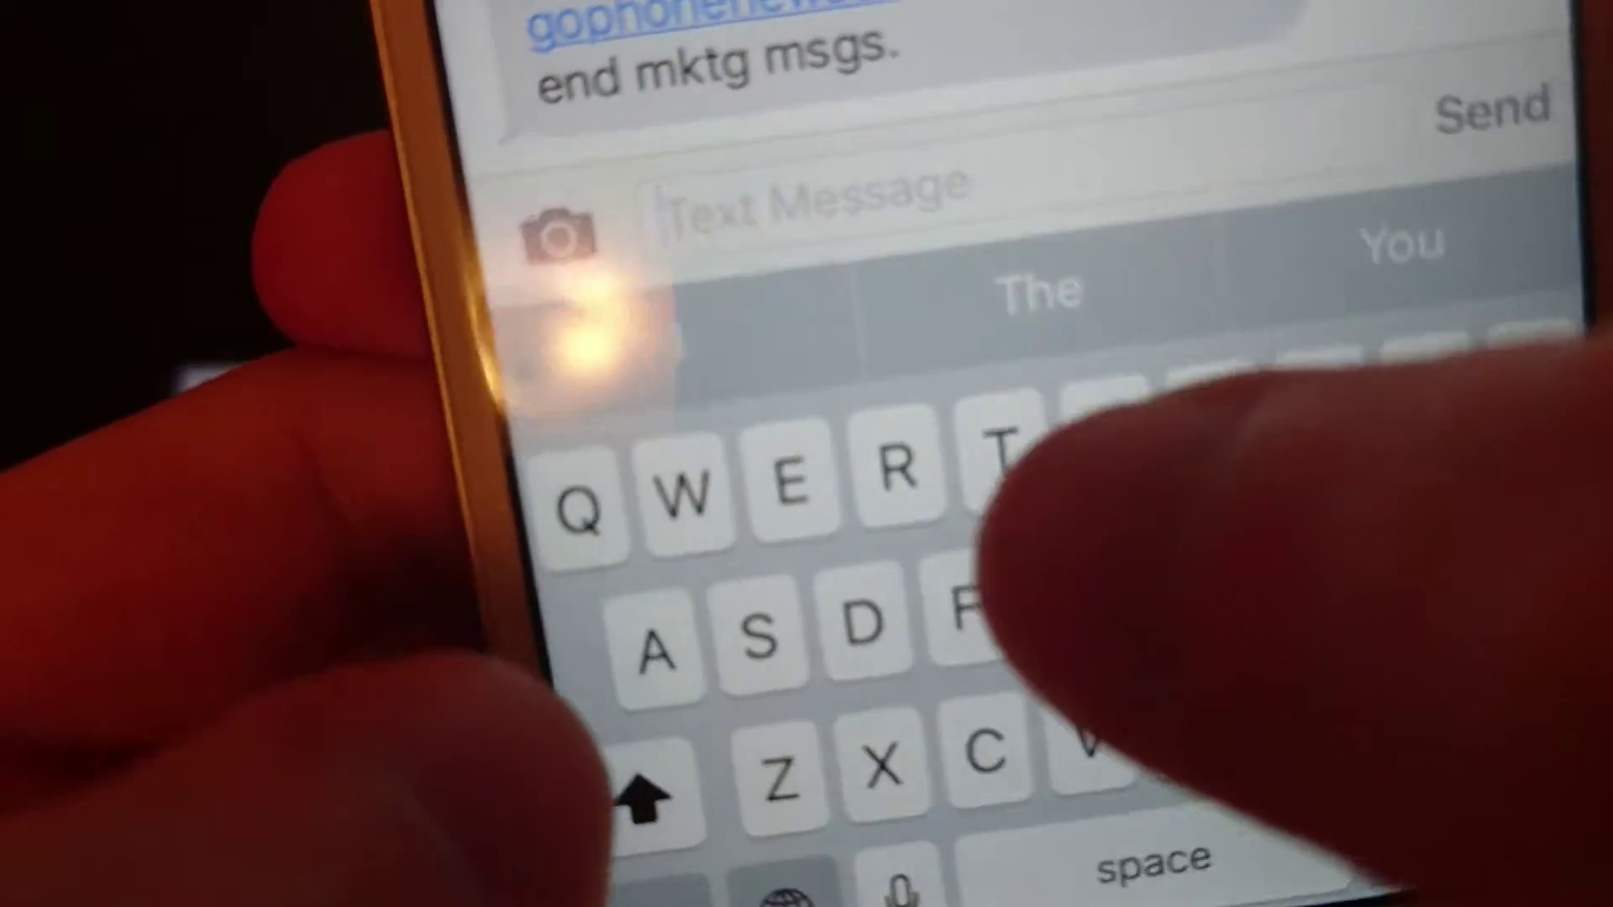
type("Test")
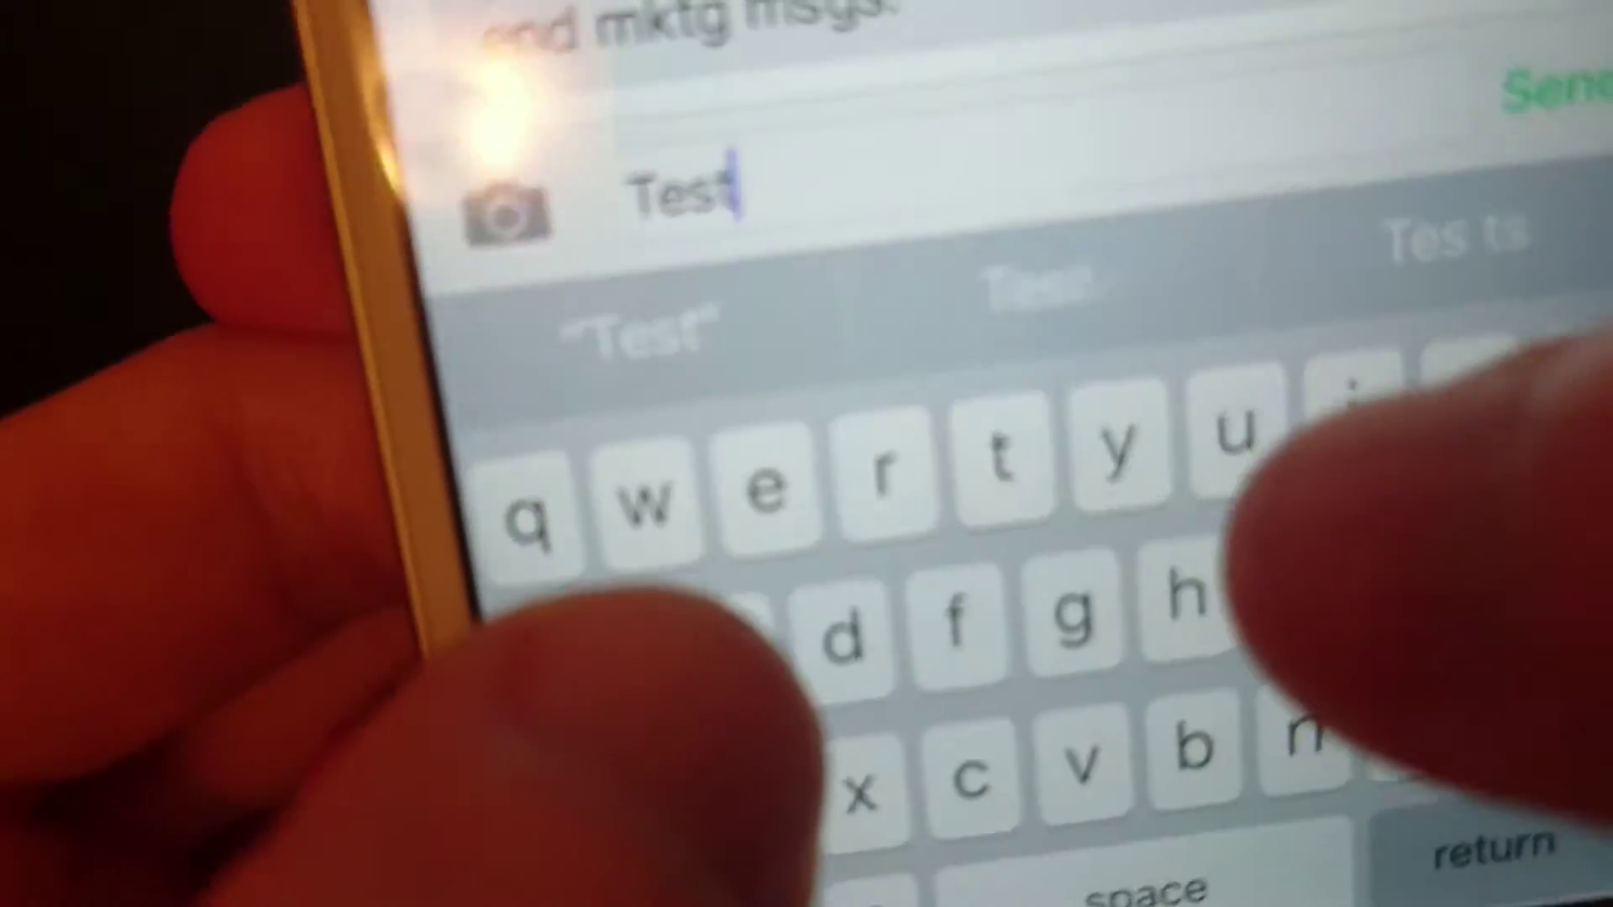
type("ing")
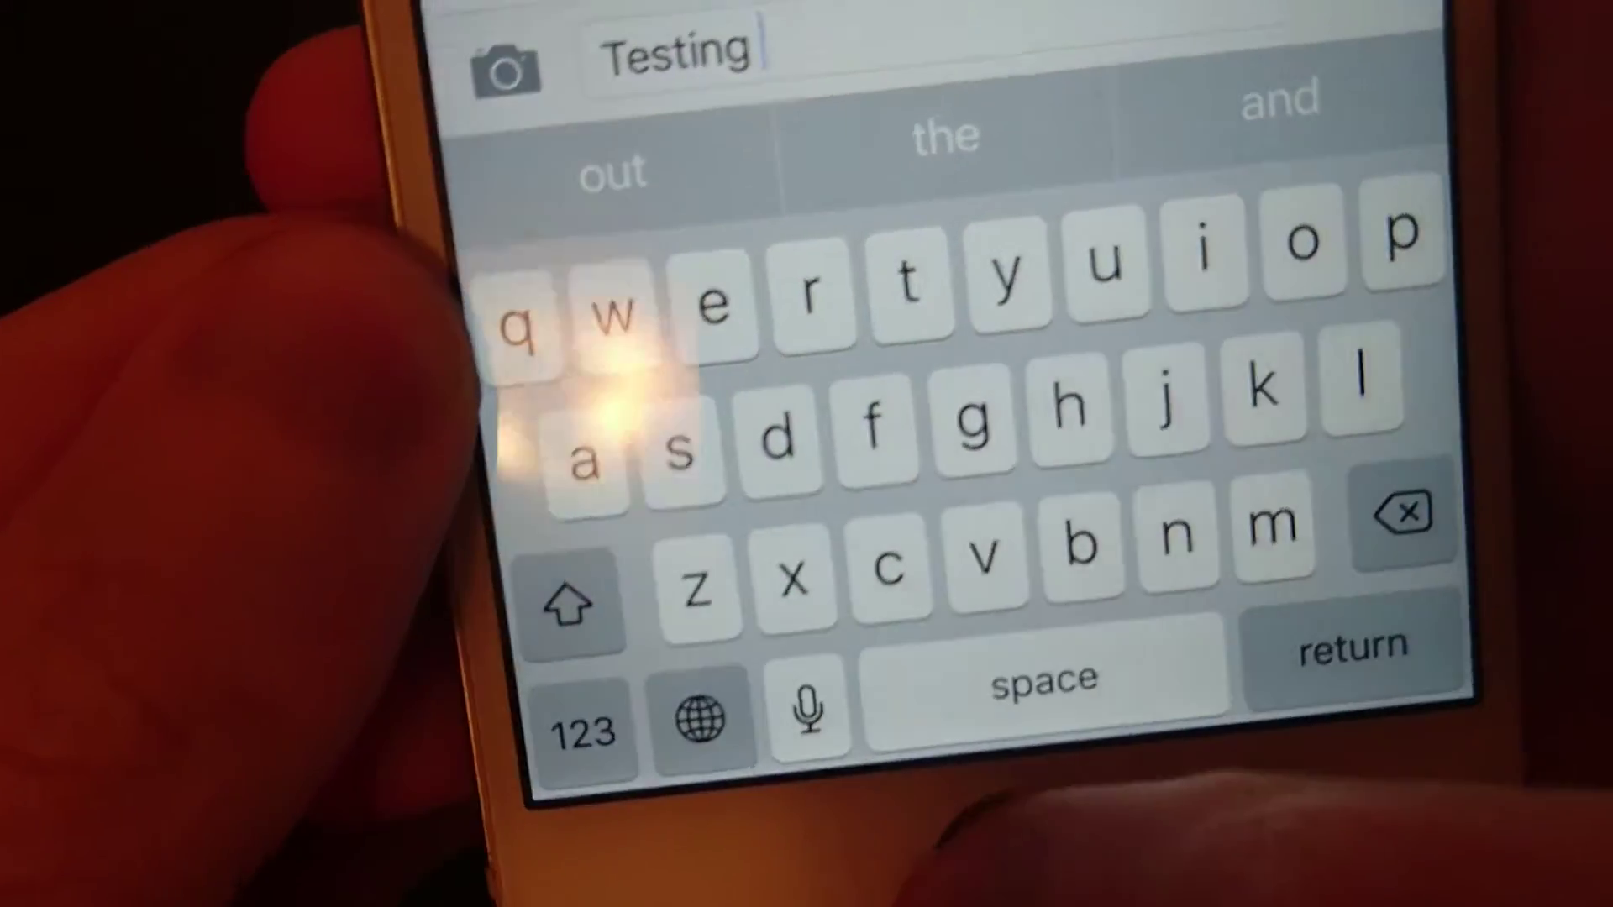
key("super")
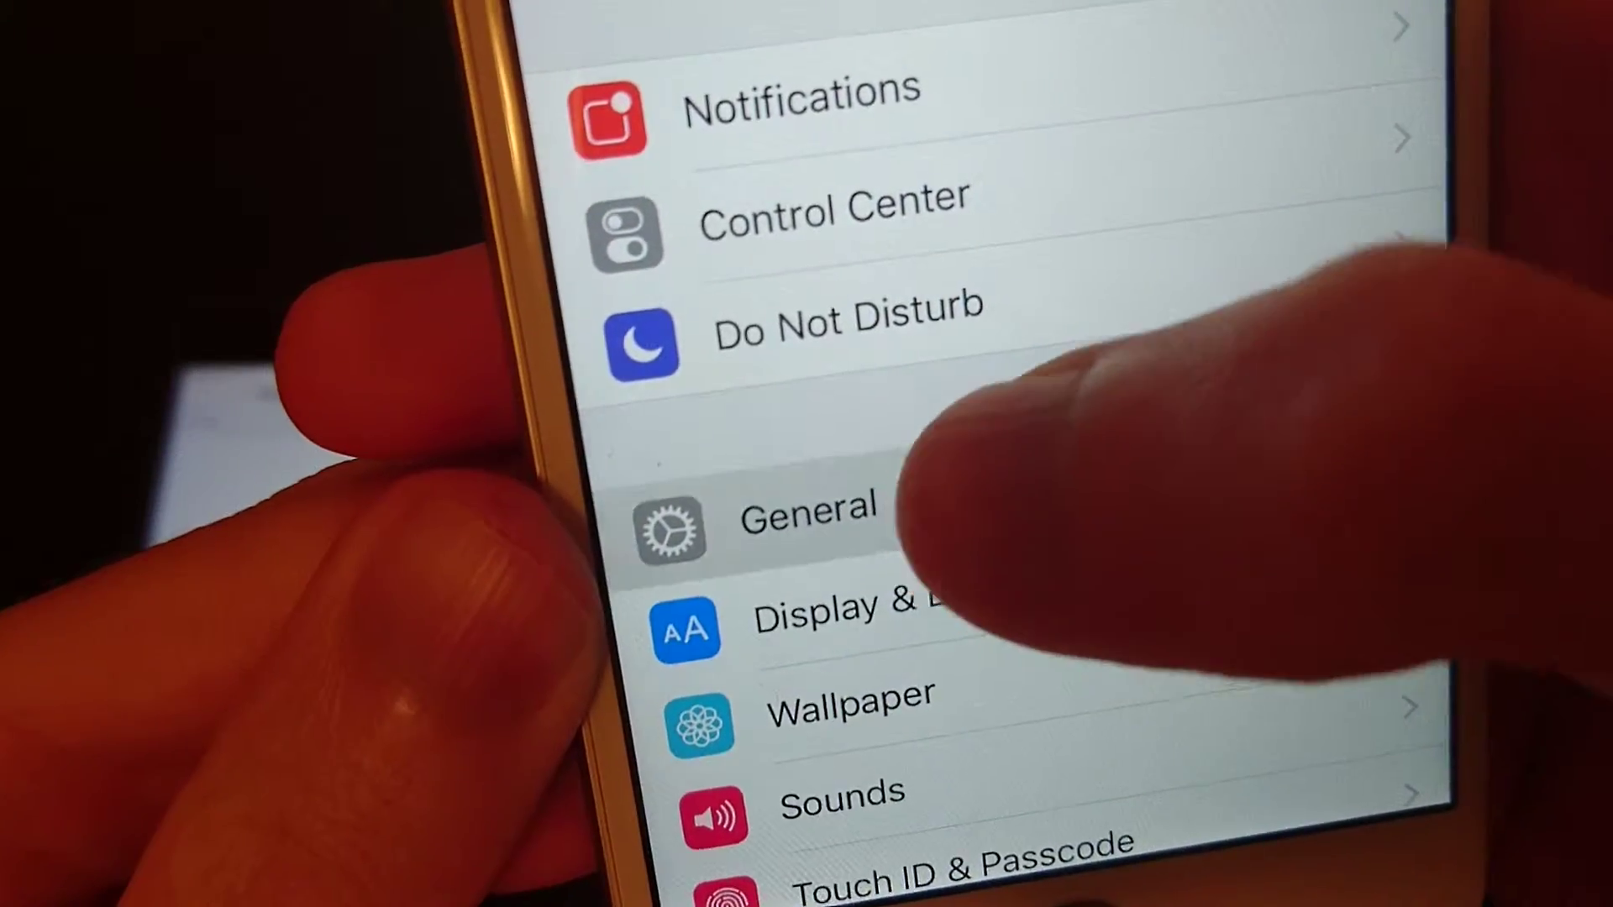
Switch the English Predictive toggle off under General > Keyboard
left_click(806, 510)
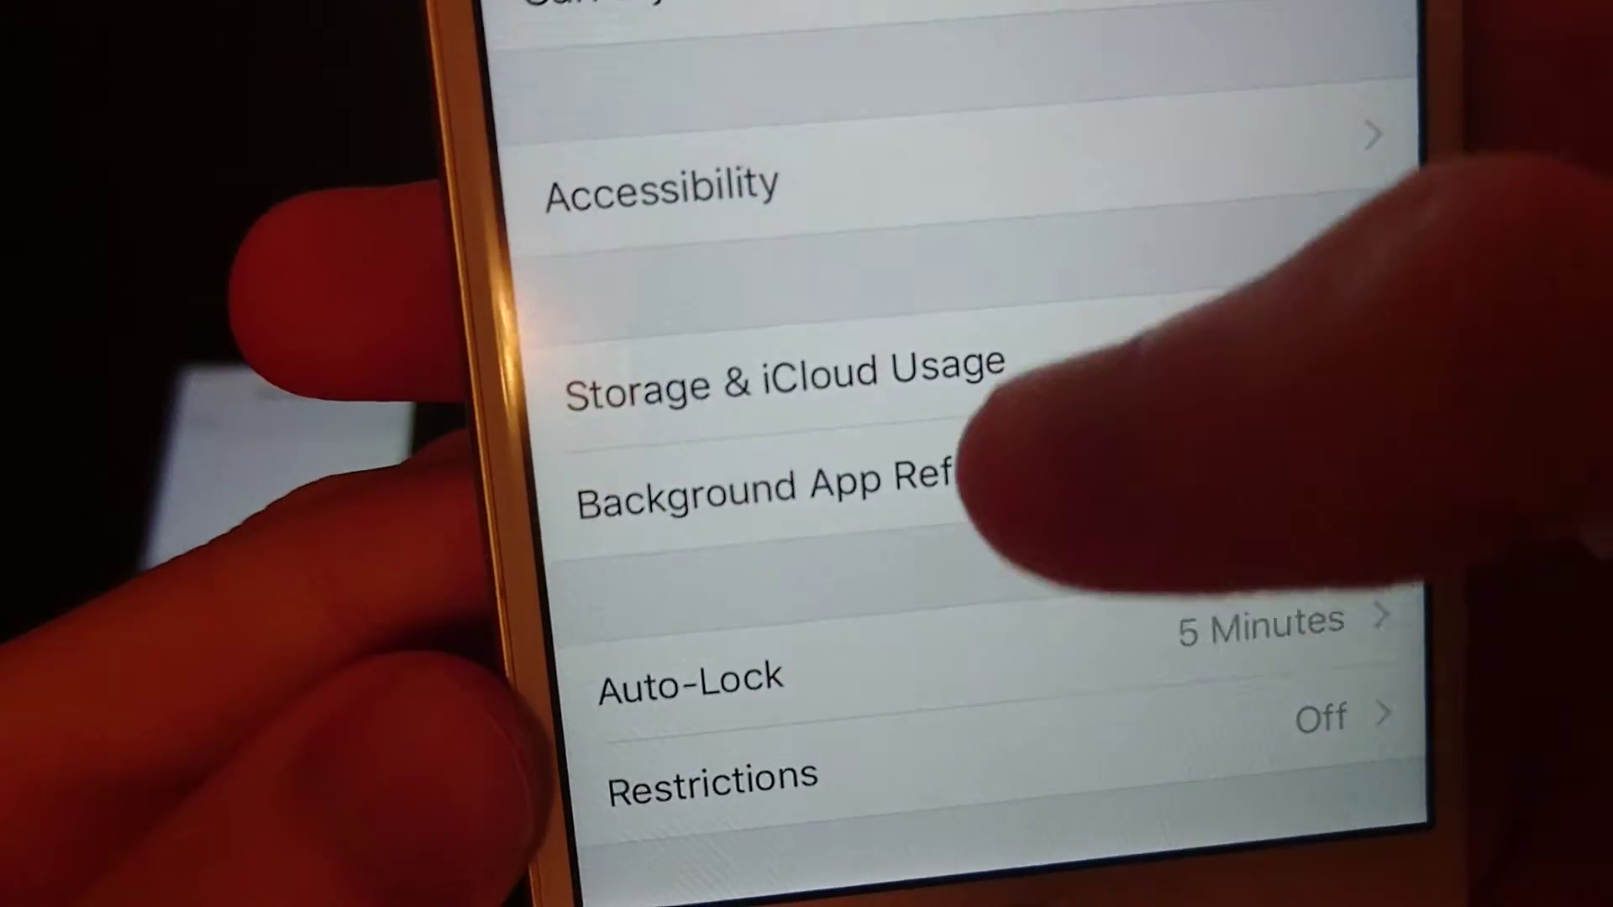
scroll(982, 466, "down", 3)
scroll(972, 432, "down", 3)
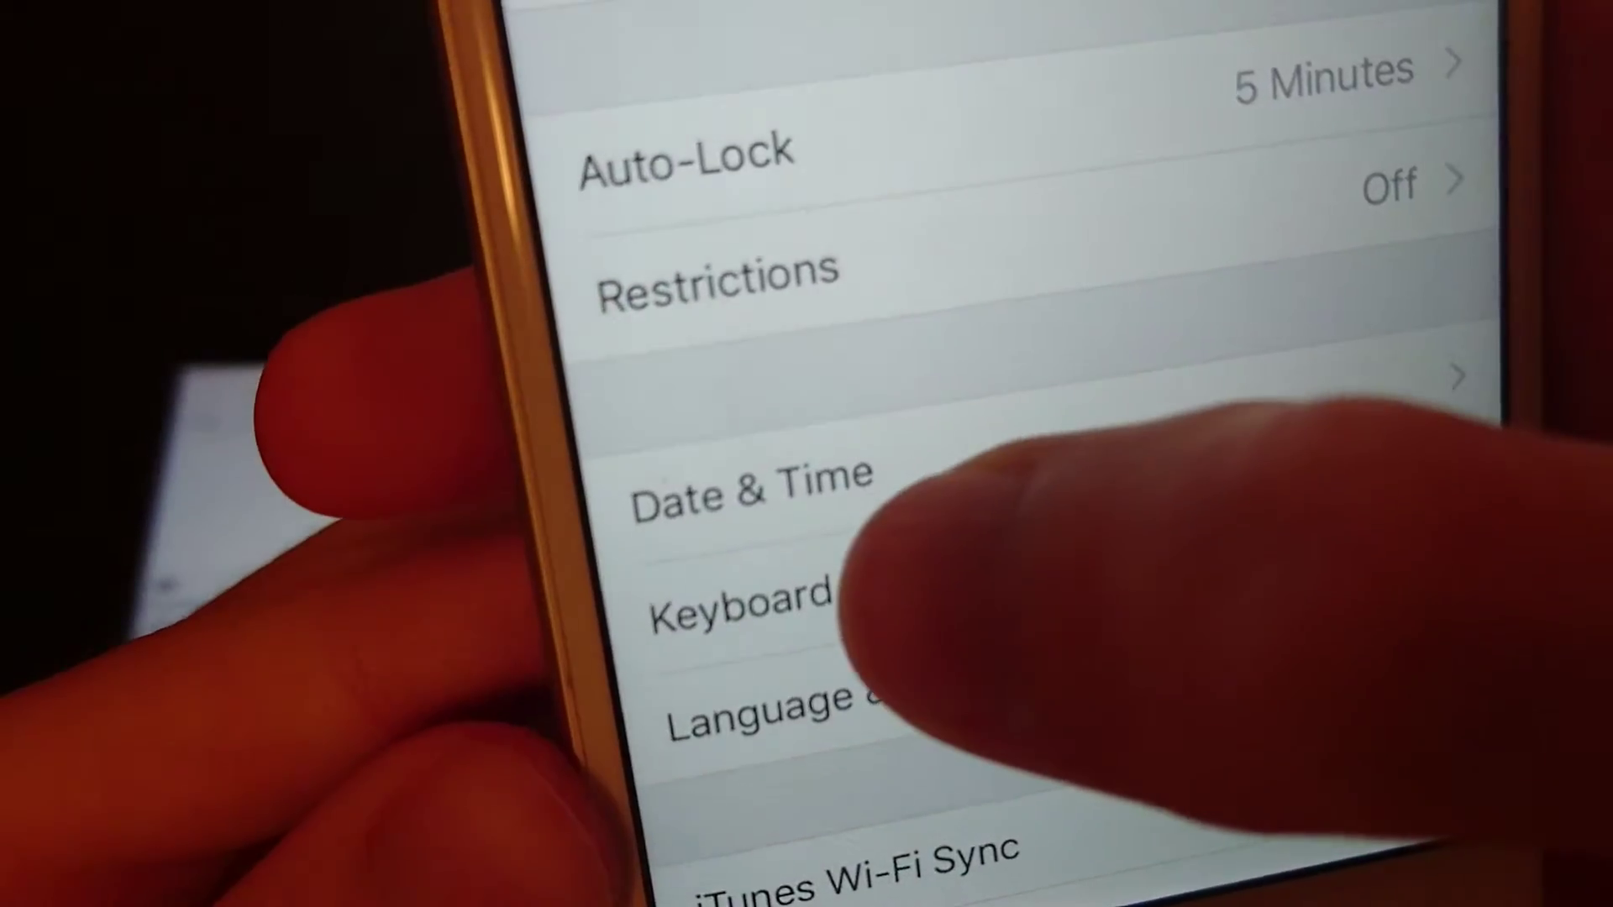
left_click(807, 605)
scroll(983, 504, "down", 3)
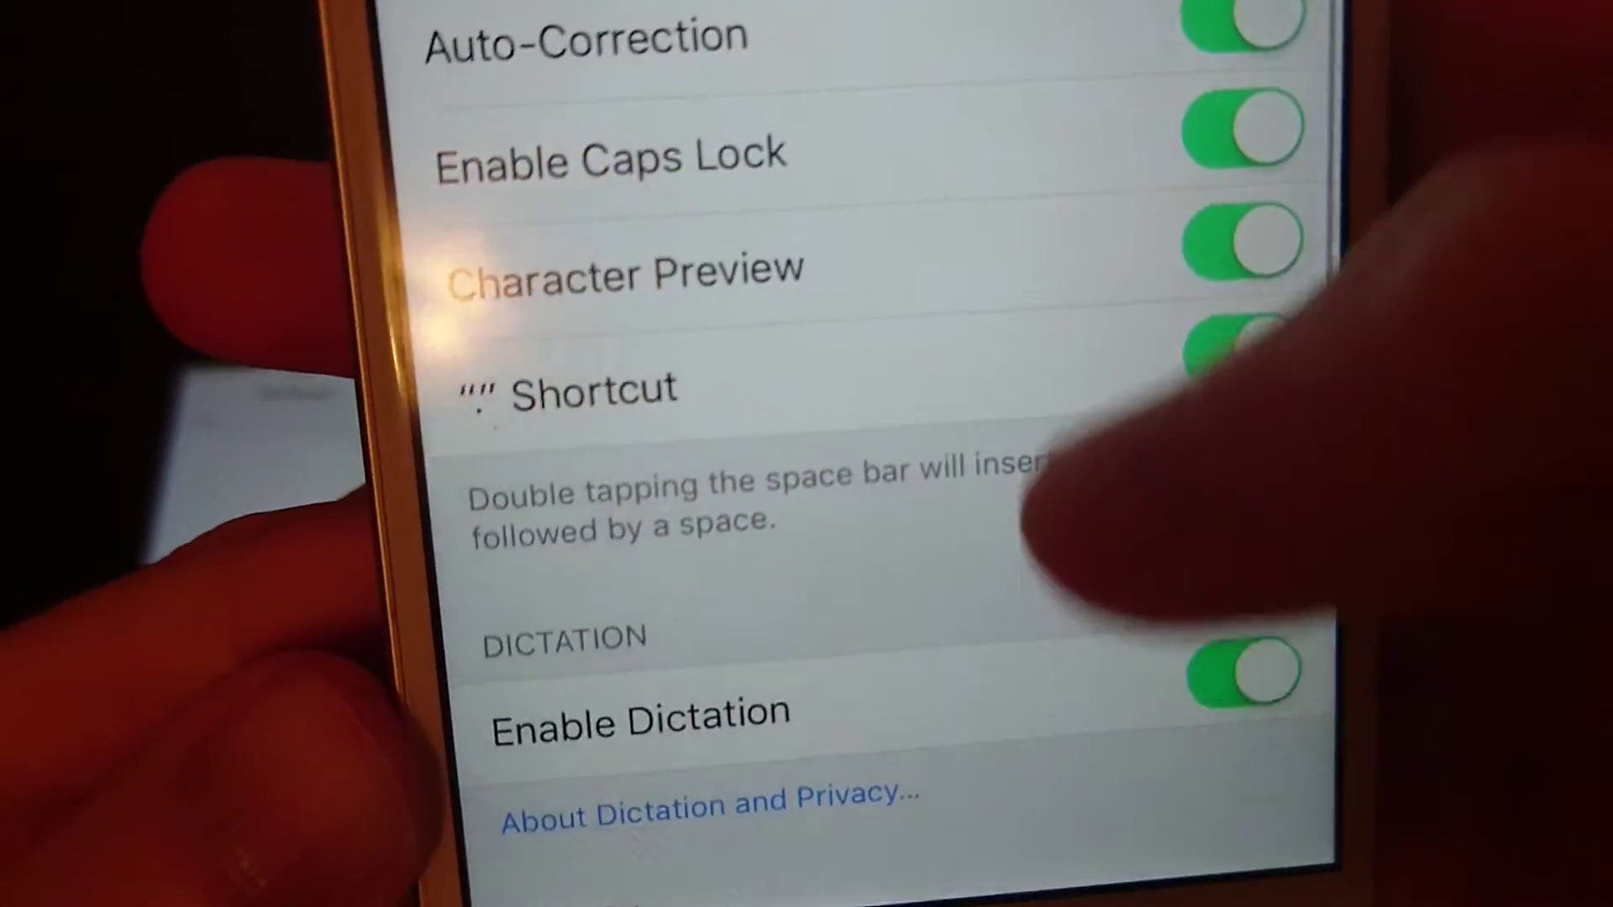
scroll(883, 504, "down", 3)
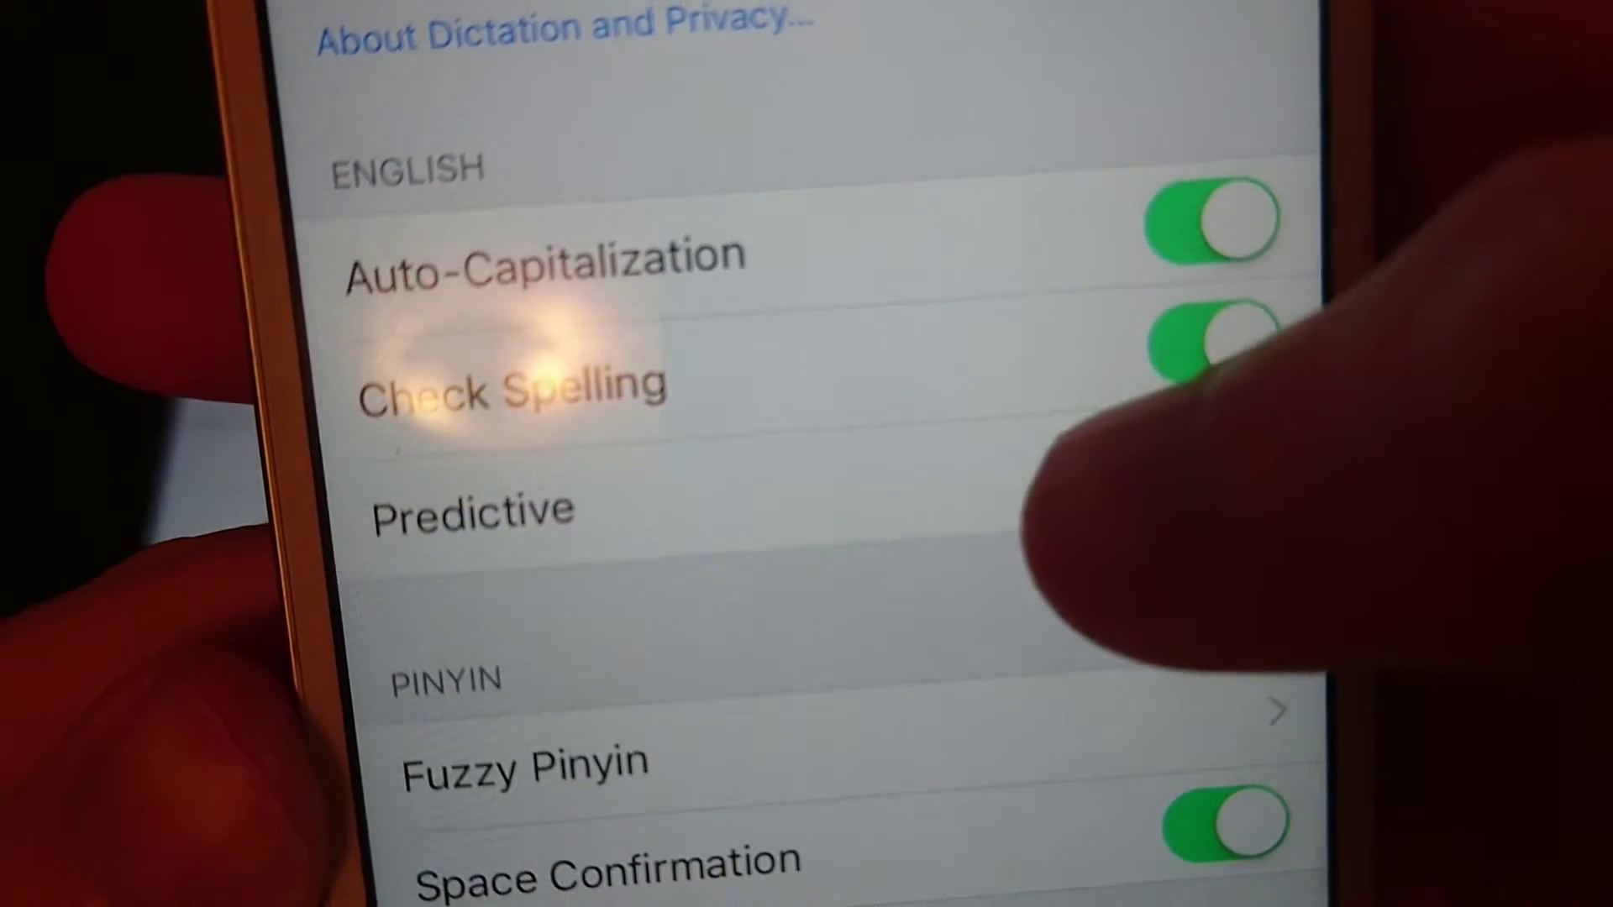
left_click(1210, 472)
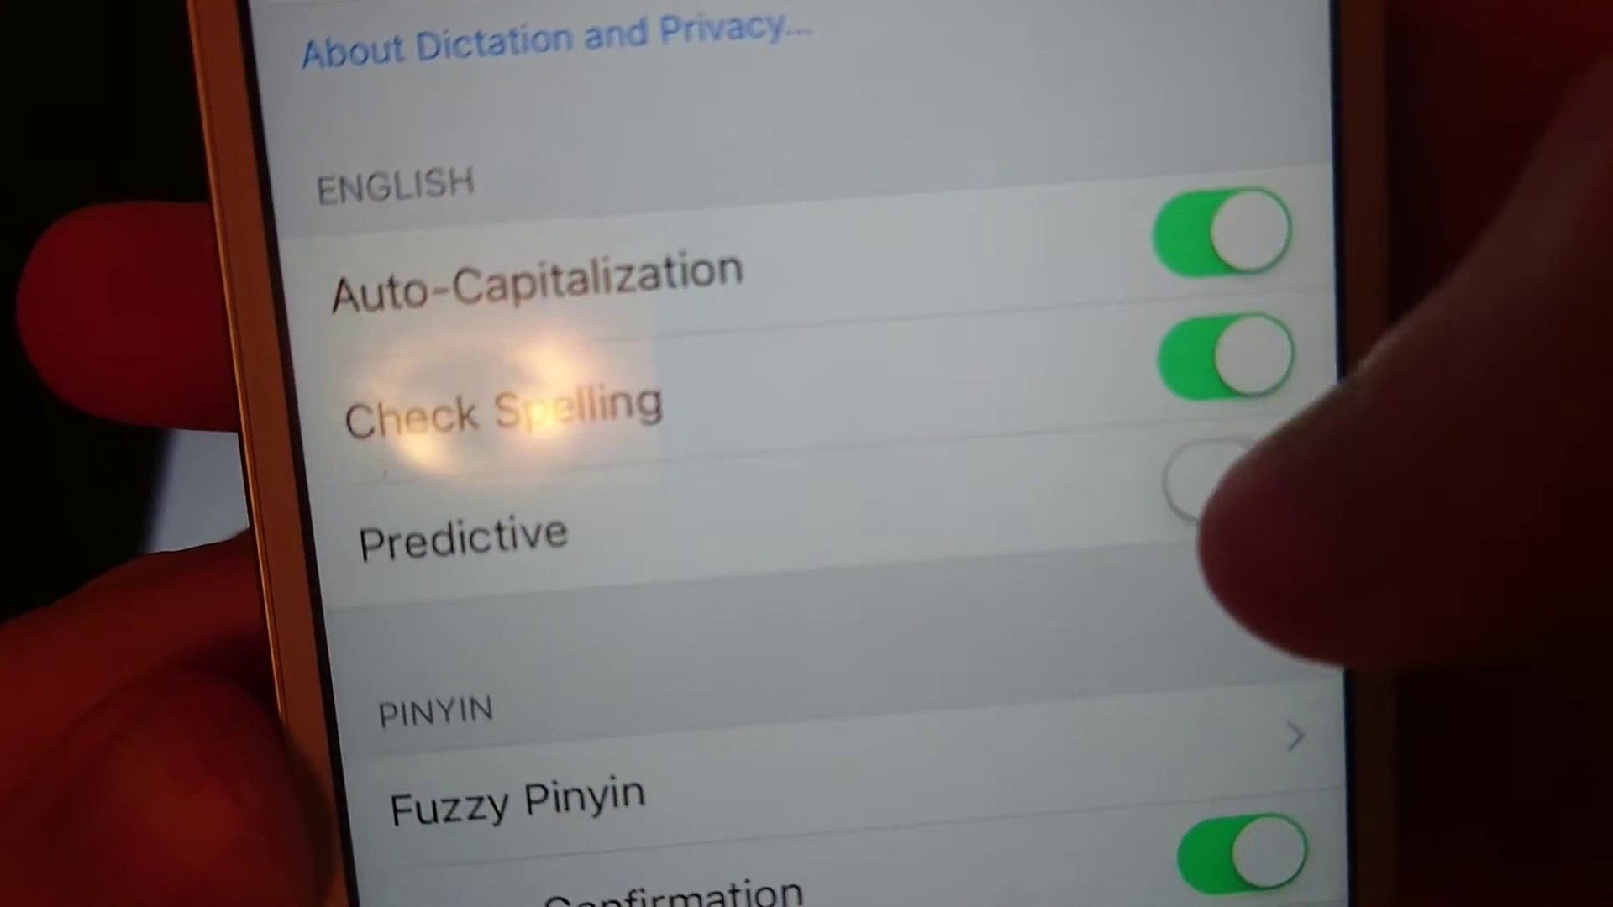